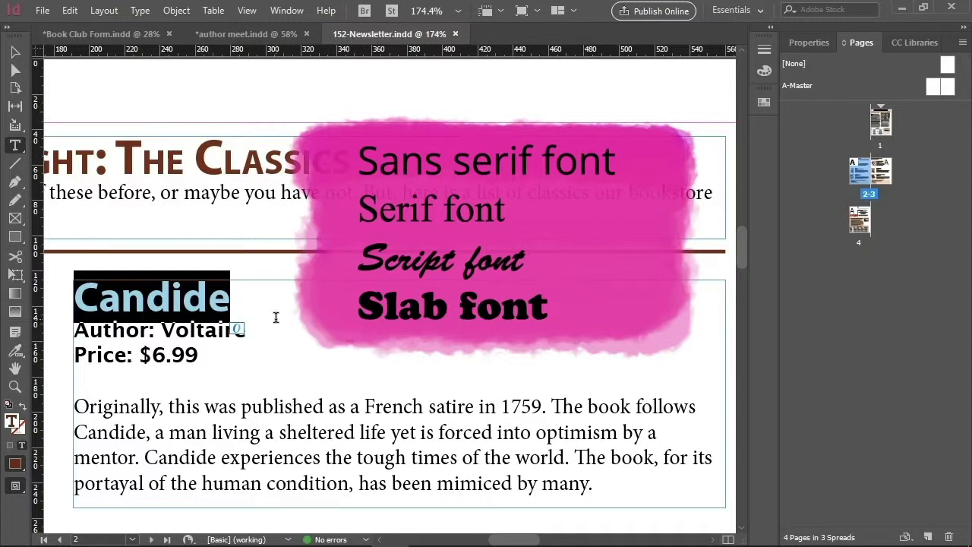
- Try a script font on the description paragraph below Candide, and undo the font change
{"action": "left_click_drag", "start_coordinate": [76, 407], "coordinate": [607, 480]}
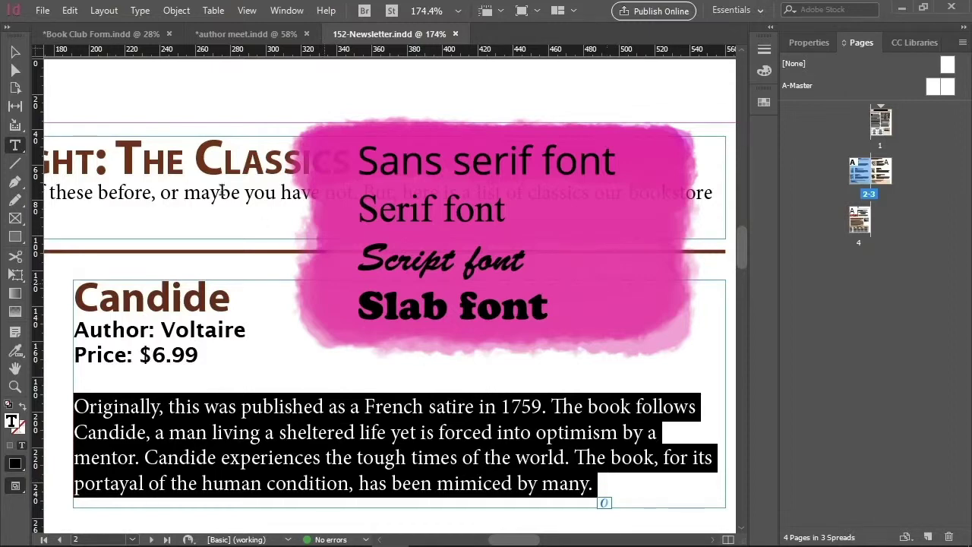
{"action": "left_click", "coordinate": [140, 11]}
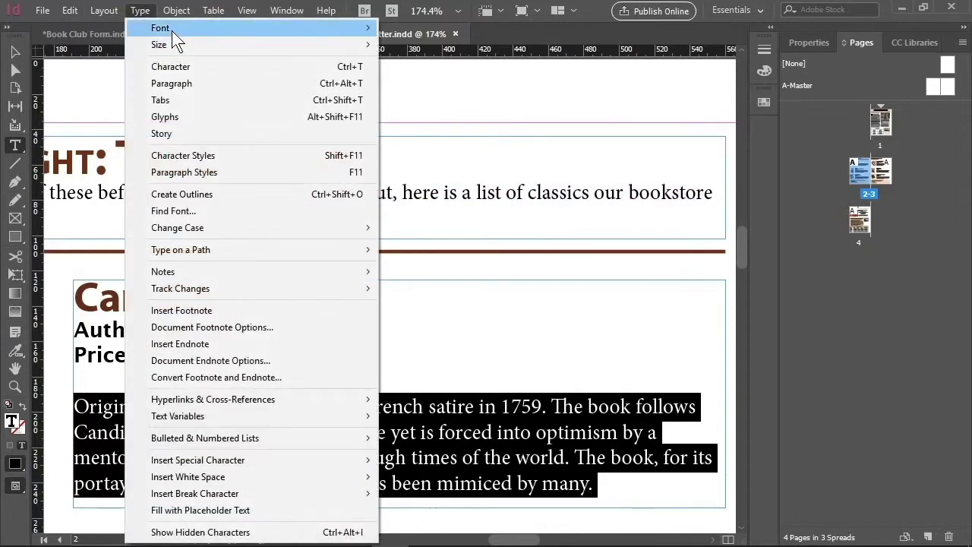
{"action": "mouse_move", "coordinate": [226, 29]}
{"action": "left_click", "coordinate": [524, 279]}
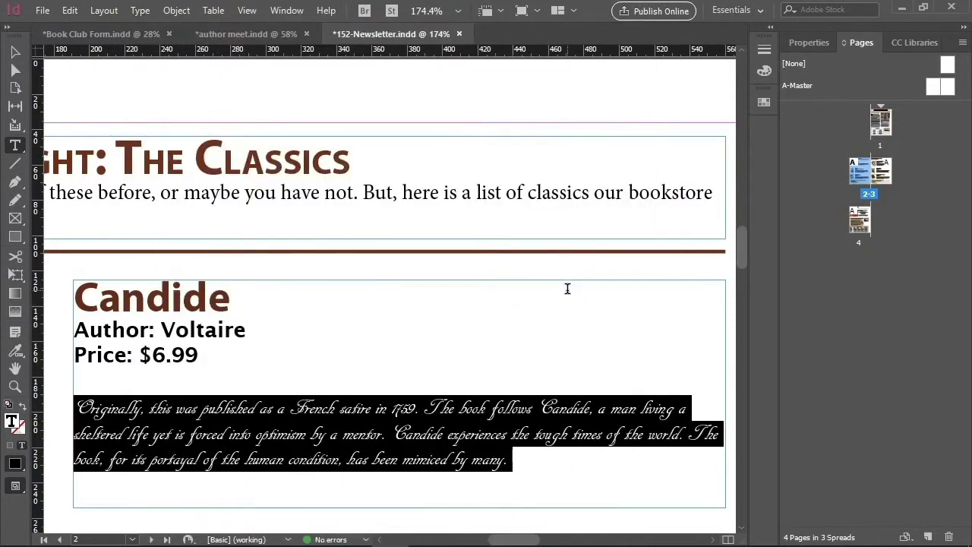
{"action": "key", "text": "ctrl+z"}
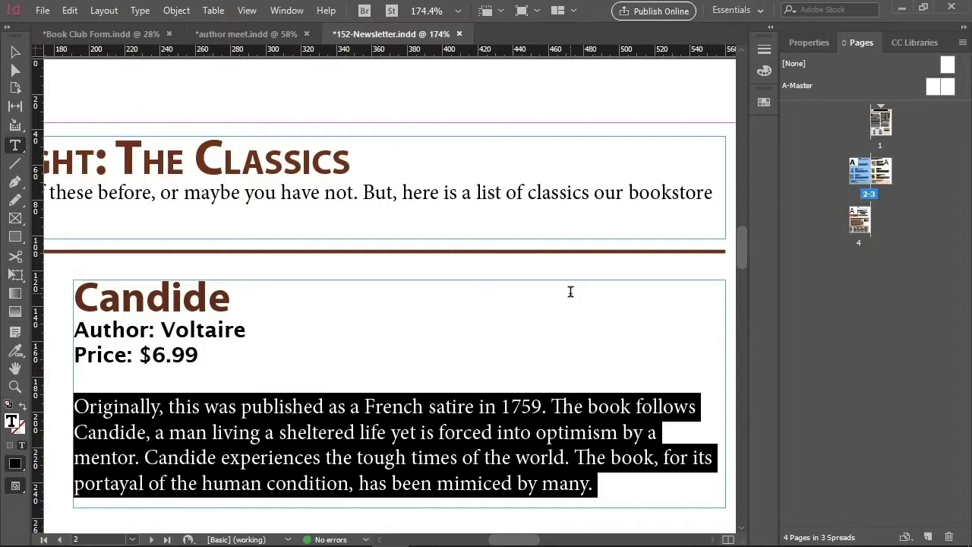
- Select the Candide heading, show the Character panel, and dock it as an icon below the existing collapsed panels
{"action": "double_click", "coordinate": [194, 294]}
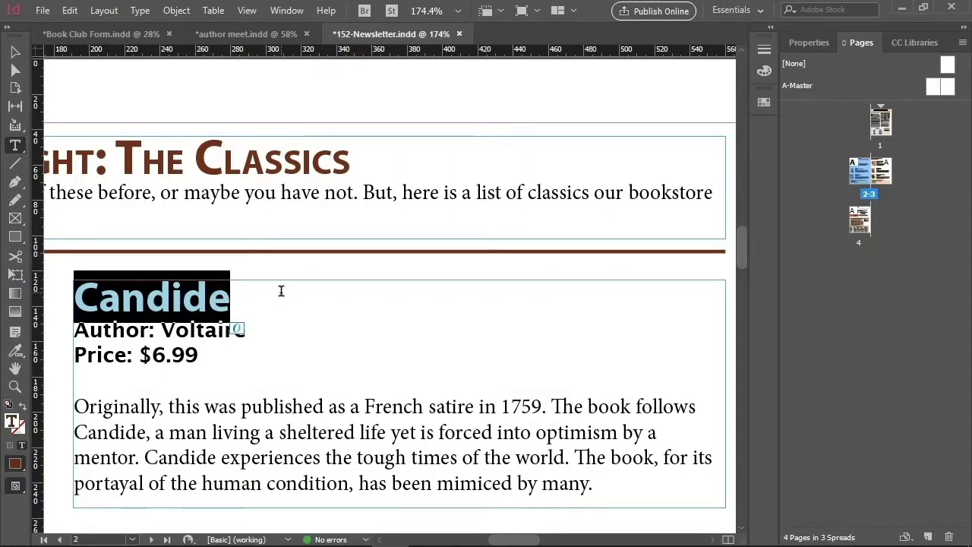
{"action": "left_click", "coordinate": [295, 10]}
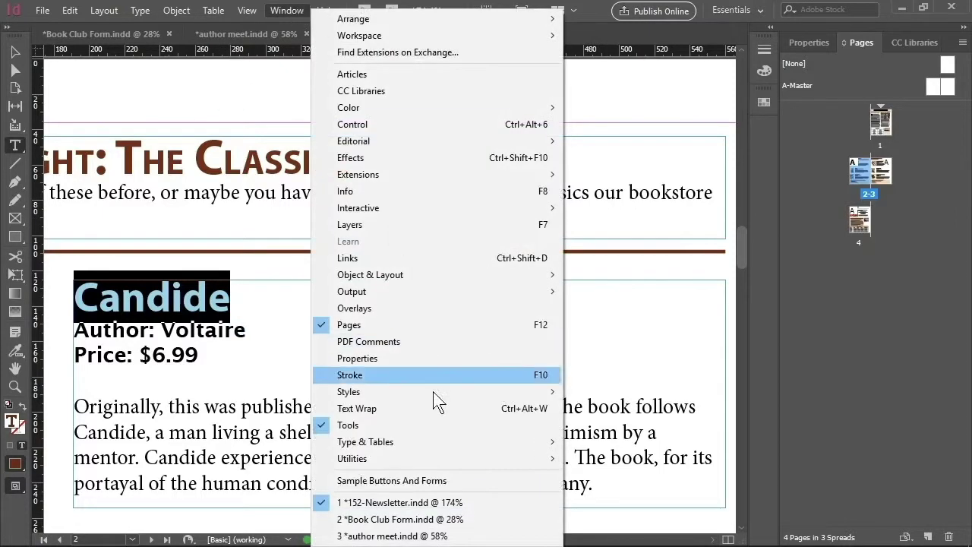
{"action": "mouse_move", "coordinate": [431, 436]}
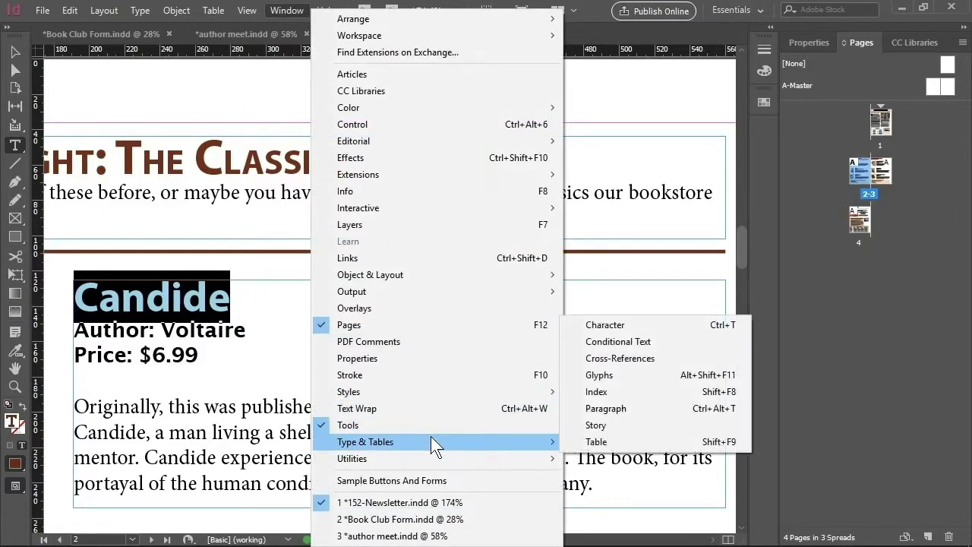
{"action": "left_click", "coordinate": [661, 324]}
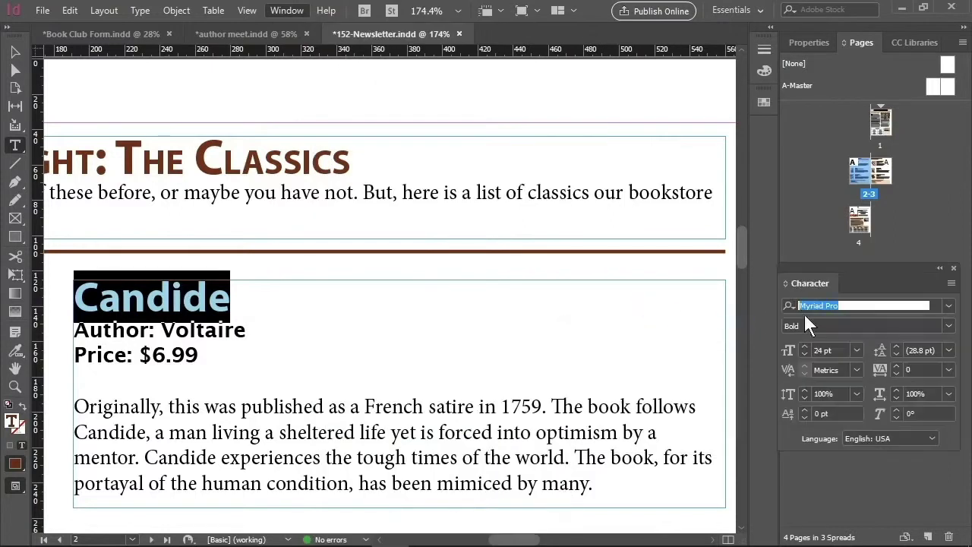
{"action": "left_click_drag", "start_coordinate": [878, 269], "coordinate": [766, 122]}
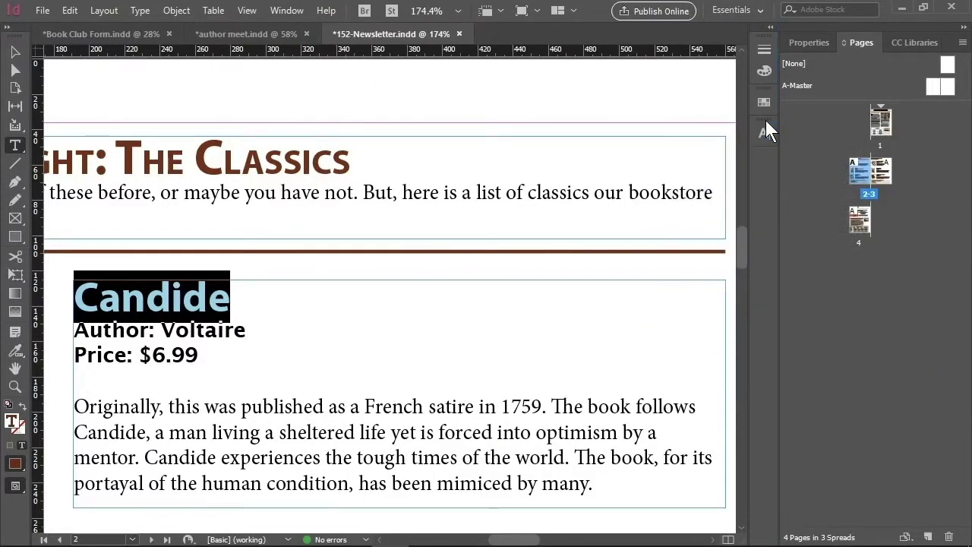
- Review the font styles available for the Candide heading in the Character panel, and collapse the panel again
{"action": "left_click", "coordinate": [766, 134]}
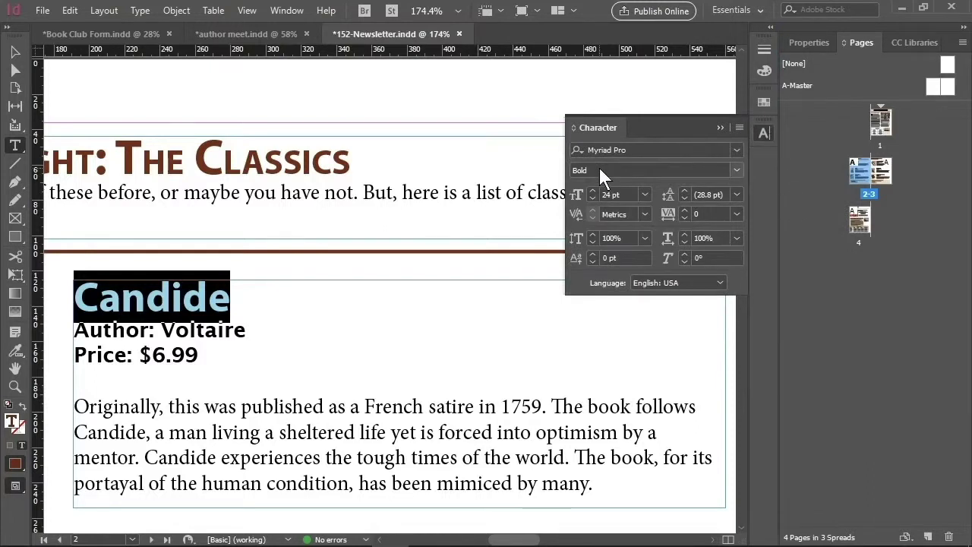
{"action": "left_click", "coordinate": [736, 168]}
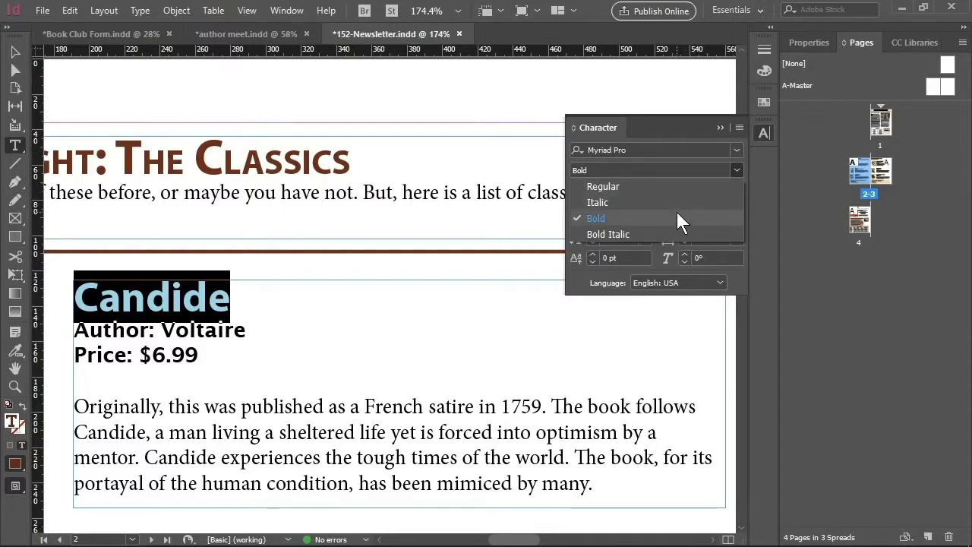
{"action": "left_click", "coordinate": [838, 325]}
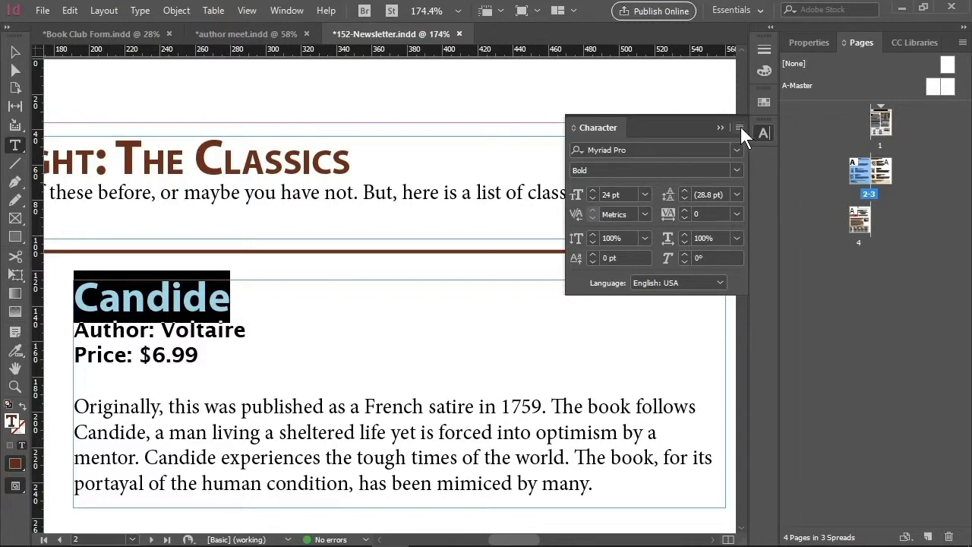
{"action": "left_click", "coordinate": [721, 127]}
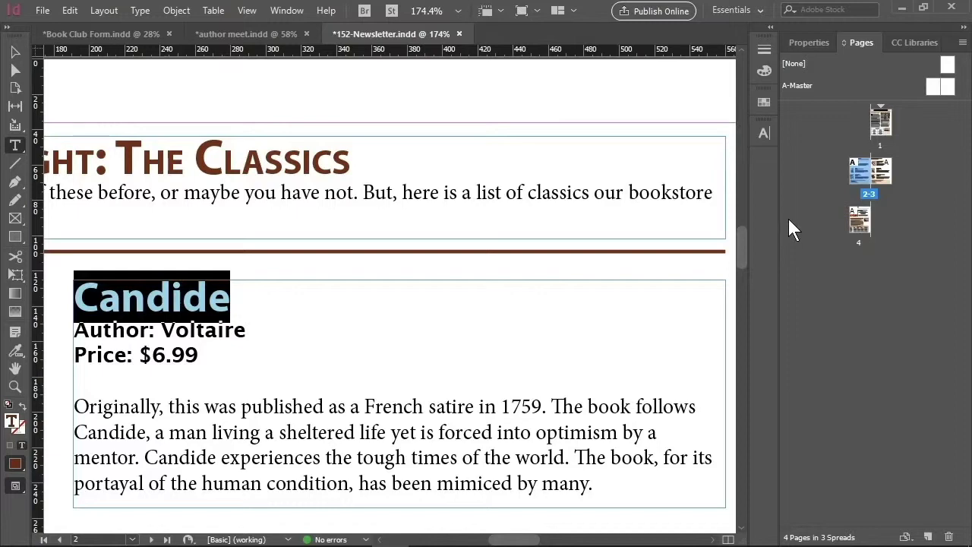
- Recolor the Candide heading to blue 1138f7 and deselect the text
{"action": "double_click", "coordinate": [12, 421]}
{"action": "left_click", "coordinate": [473, 345]}
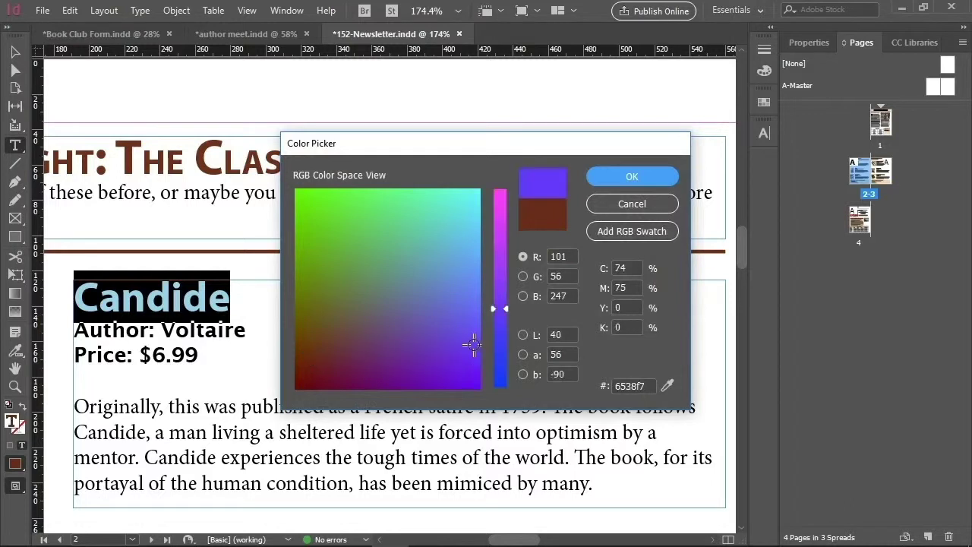
{"action": "left_click", "coordinate": [499, 374]}
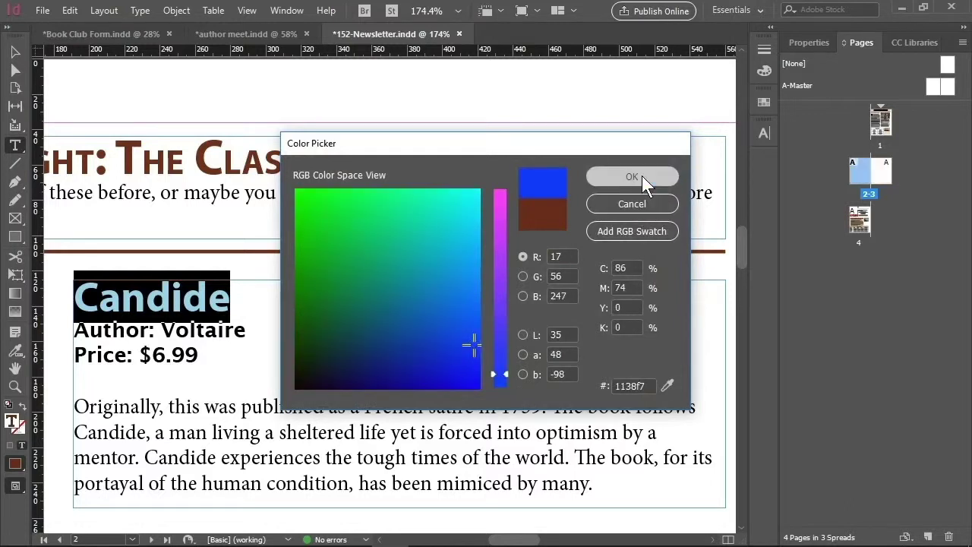
{"action": "left_click", "coordinate": [642, 176]}
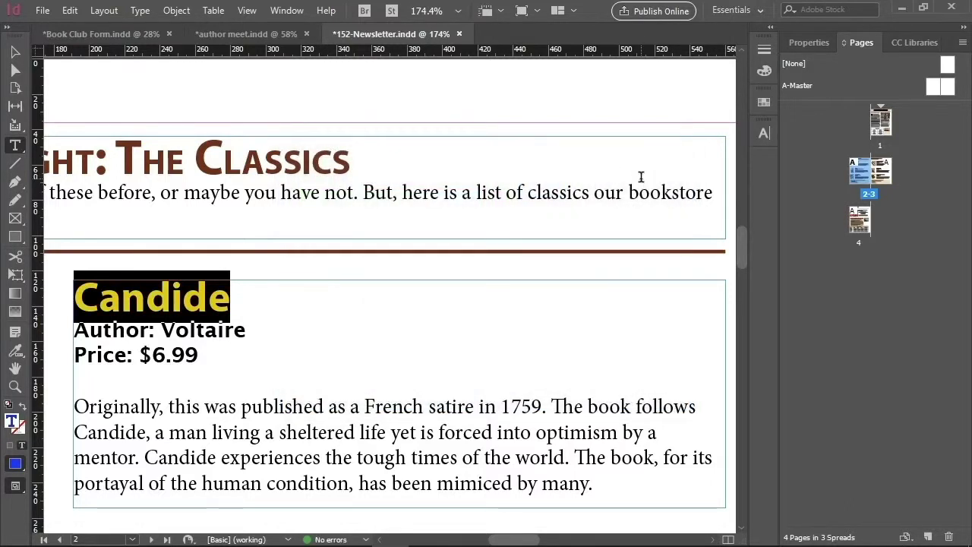
{"action": "left_click", "coordinate": [601, 330]}
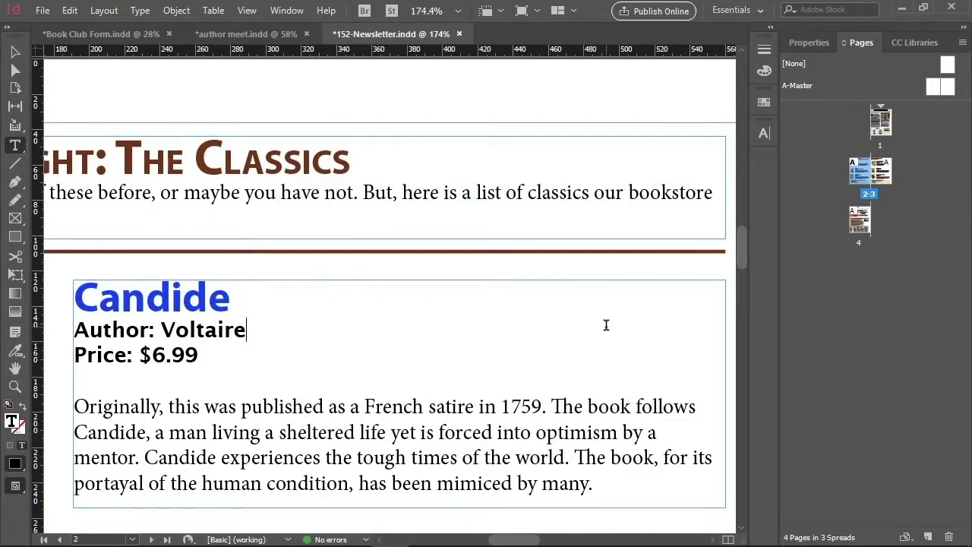
- Show the Paragraph panel and dock it as an icon below the collapsed Character panel
{"action": "left_click", "coordinate": [287, 11]}
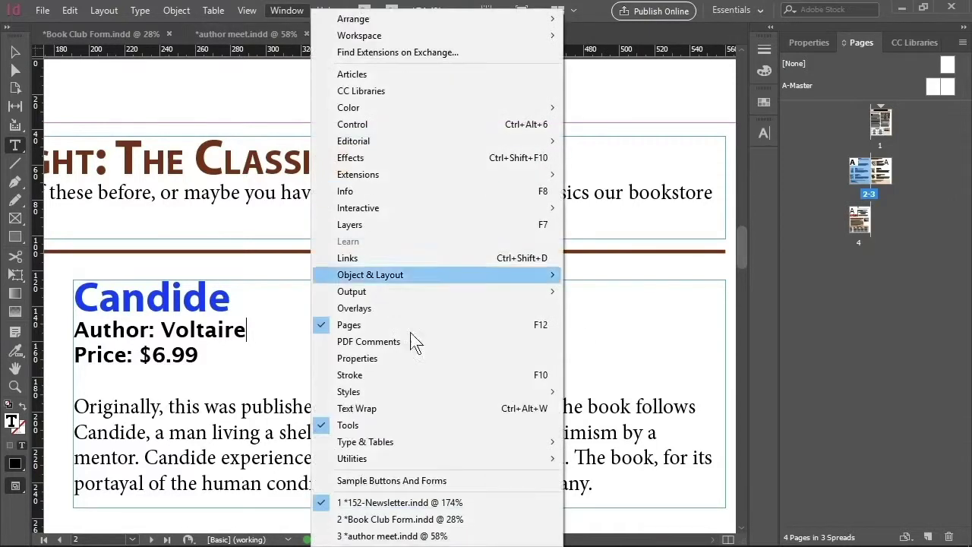
{"action": "mouse_move", "coordinate": [457, 440]}
{"action": "left_click", "coordinate": [611, 411]}
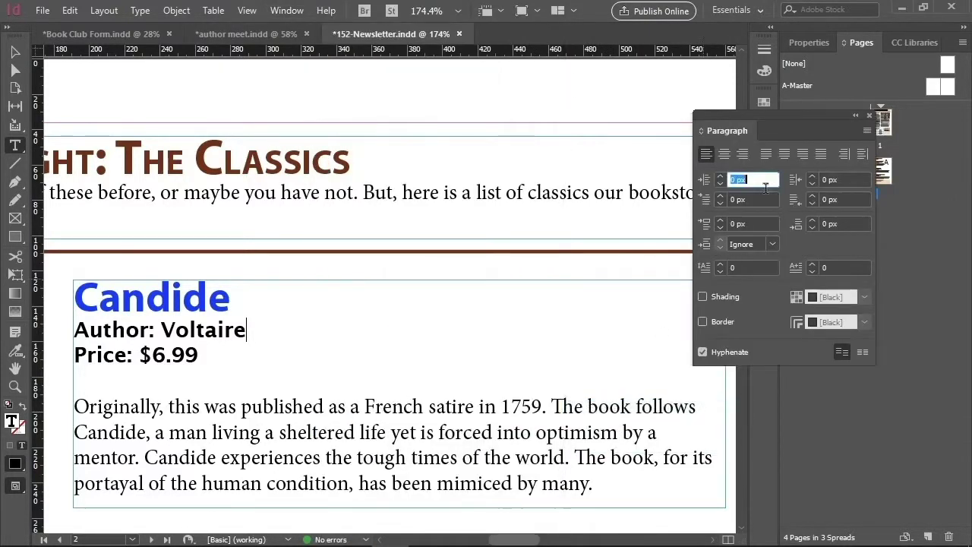
{"action": "left_click_drag", "start_coordinate": [787, 112], "coordinate": [762, 162]}
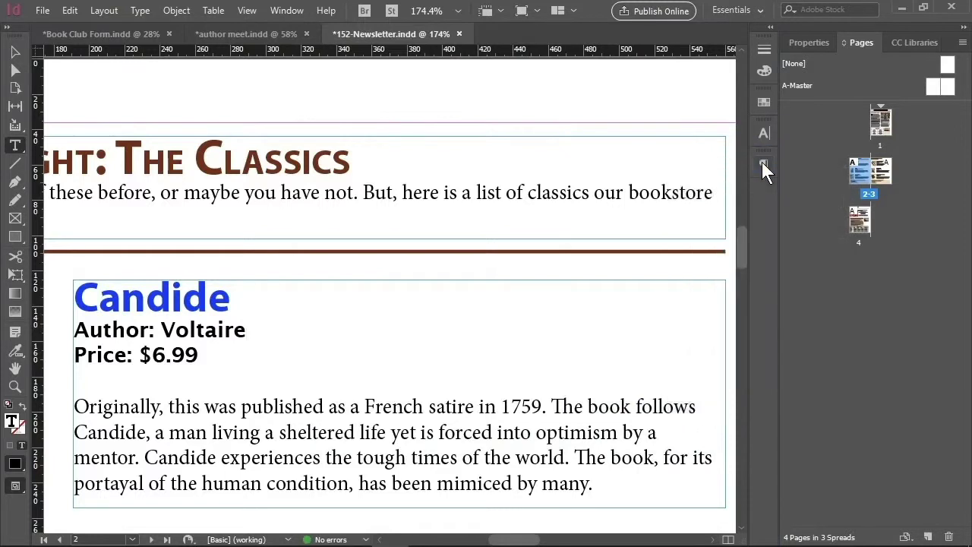
- Try centering the Candide heading, right-align it instead, and collapse the Paragraph panel
{"action": "left_click", "coordinate": [762, 166]}
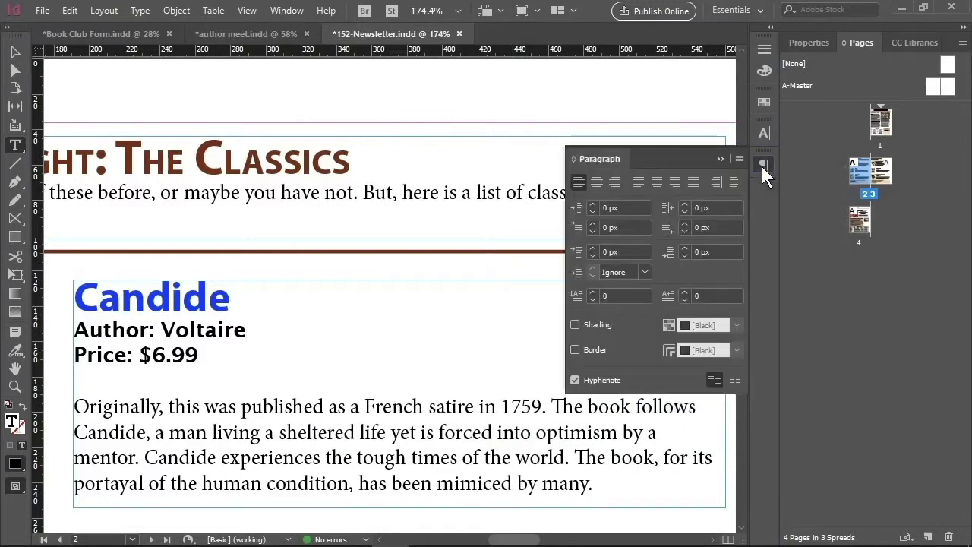
{"action": "left_click", "coordinate": [145, 299]}
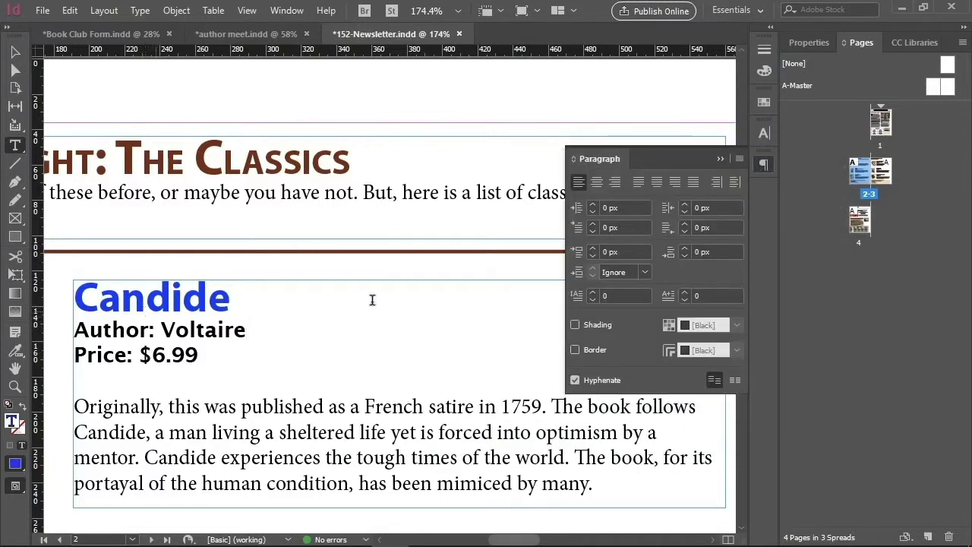
{"action": "left_click", "coordinate": [597, 182]}
{"action": "left_click", "coordinate": [615, 182]}
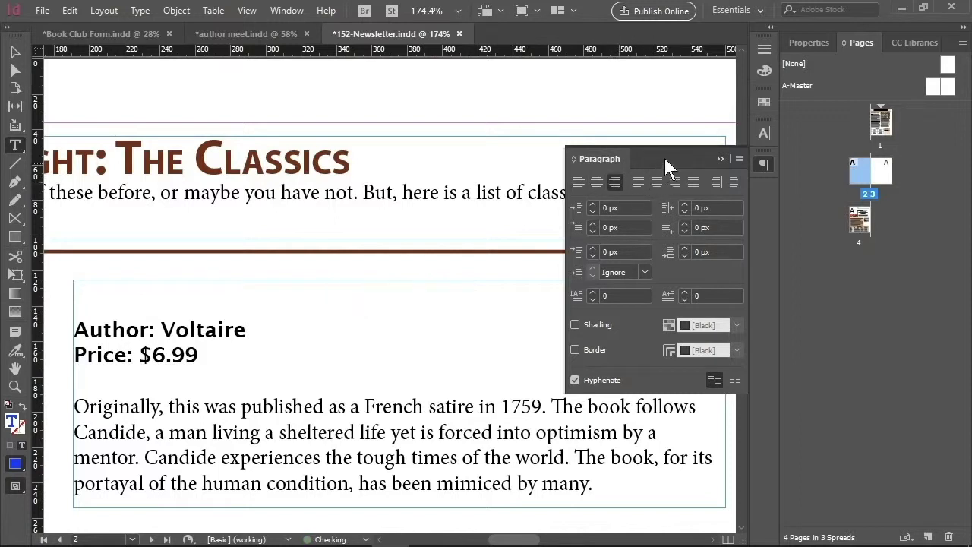
{"action": "left_click", "coordinate": [720, 158]}
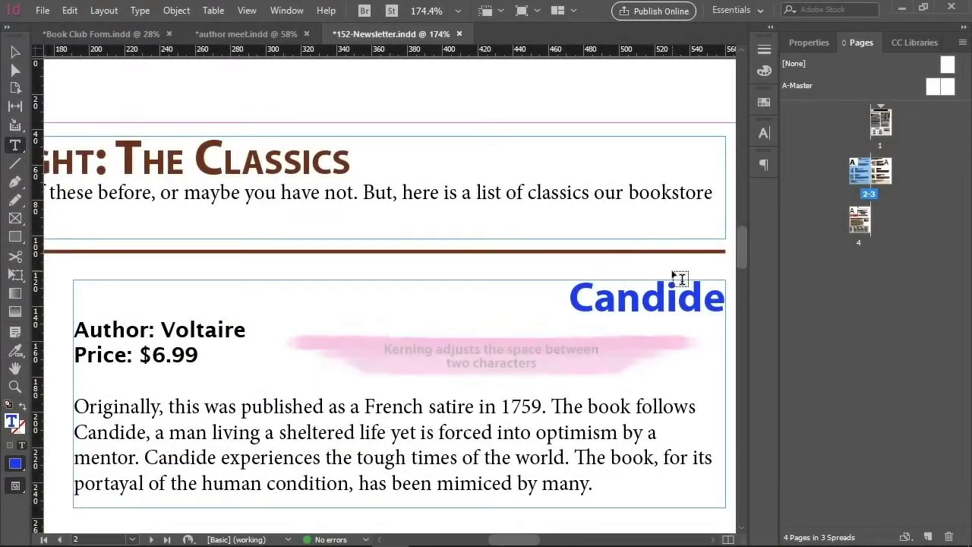
- Place the text cursor between the A and first Z of the Literazzi Monthly title on page 1, and show its character settings
{"action": "left_click", "coordinate": [60, 539]}
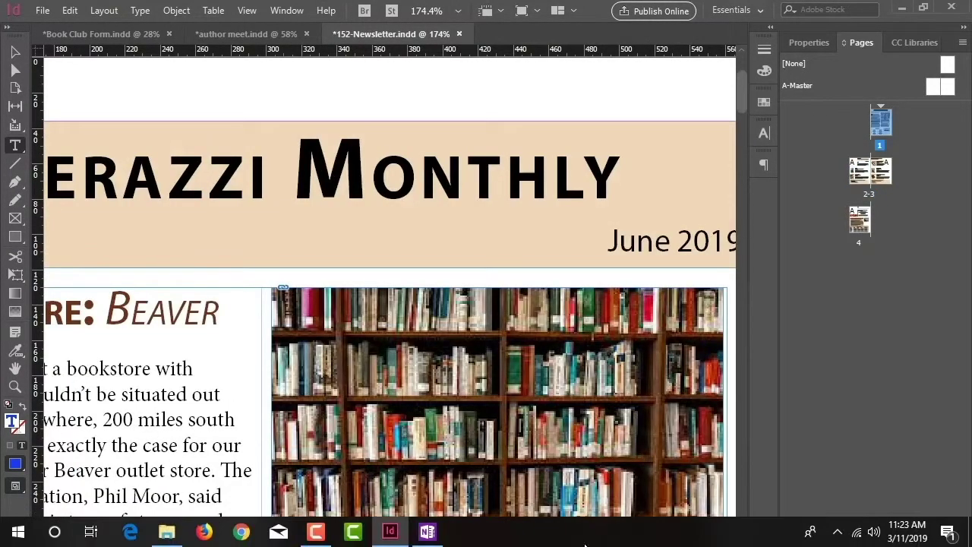
{"action": "scroll", "coordinate": [594, 541], "scroll_direction": "left", "scroll_amount": 2}
{"action": "left_click_drag", "start_coordinate": [593, 540], "coordinate": [590, 540]}
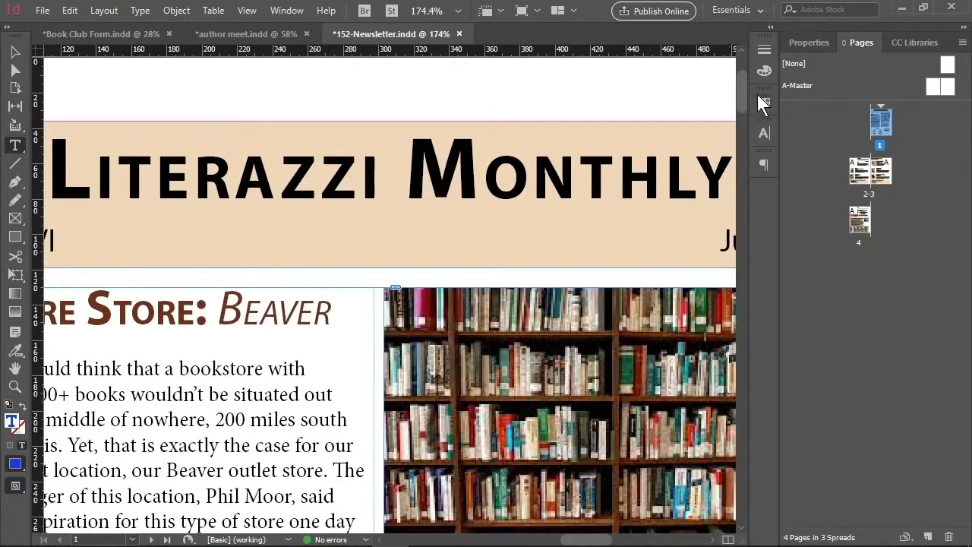
{"action": "left_click_drag", "start_coordinate": [745, 93], "coordinate": [746, 79]}
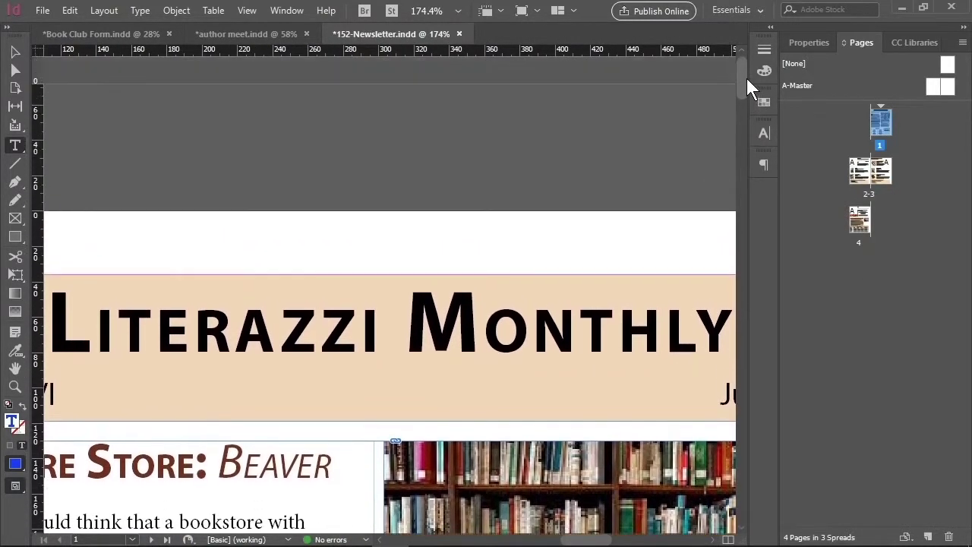
{"action": "left_click", "coordinate": [16, 146]}
{"action": "left_click", "coordinate": [282, 335]}
{"action": "left_click", "coordinate": [764, 134]}
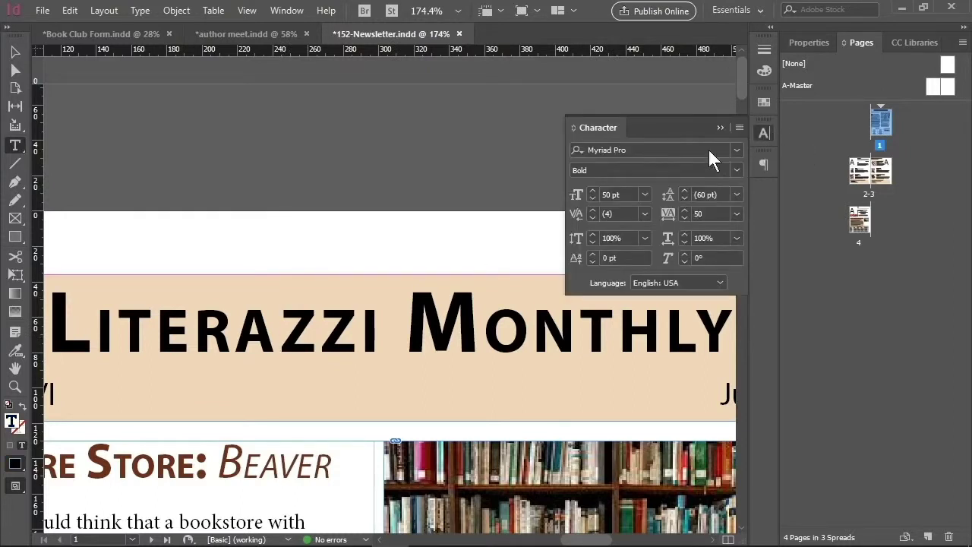
- Increase the kerning between the A and first Z of Literazzi to 80
{"action": "left_click", "coordinate": [591, 210]}
{"action": "left_click", "coordinate": [591, 209]}
{"action": "left_click", "coordinate": [590, 208]}
{"action": "left_click", "coordinate": [591, 209]}
{"action": "left_click", "coordinate": [591, 209]}
{"action": "left_click", "coordinate": [590, 209]}
{"action": "left_click", "coordinate": [590, 208]}
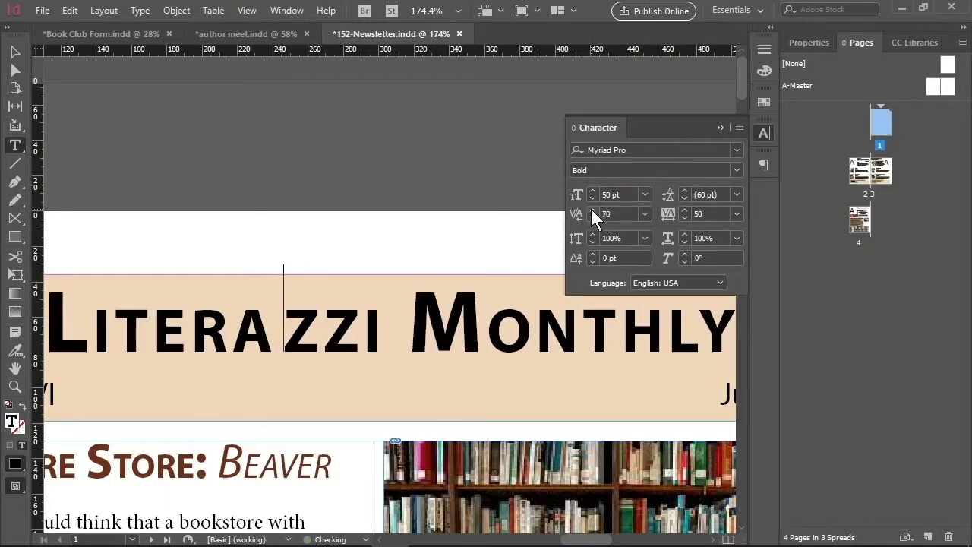
{"action": "left_click", "coordinate": [591, 208]}
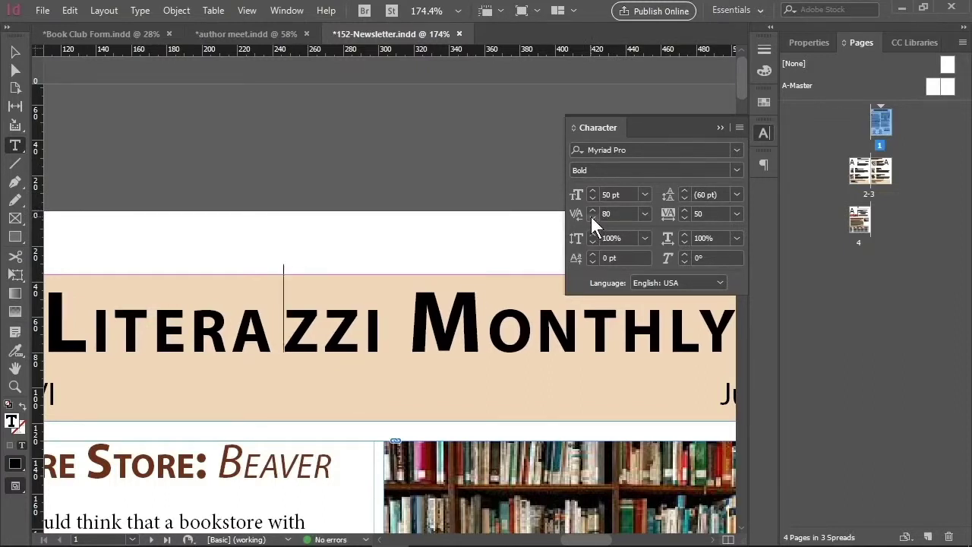
- Reduce the kerning between the A and first Z of Literazzi to -10
{"action": "left_click", "coordinate": [590, 217]}
{"action": "left_click", "coordinate": [591, 217]}
{"action": "left_click", "coordinate": [591, 217]}
{"action": "left_click", "coordinate": [591, 218]}
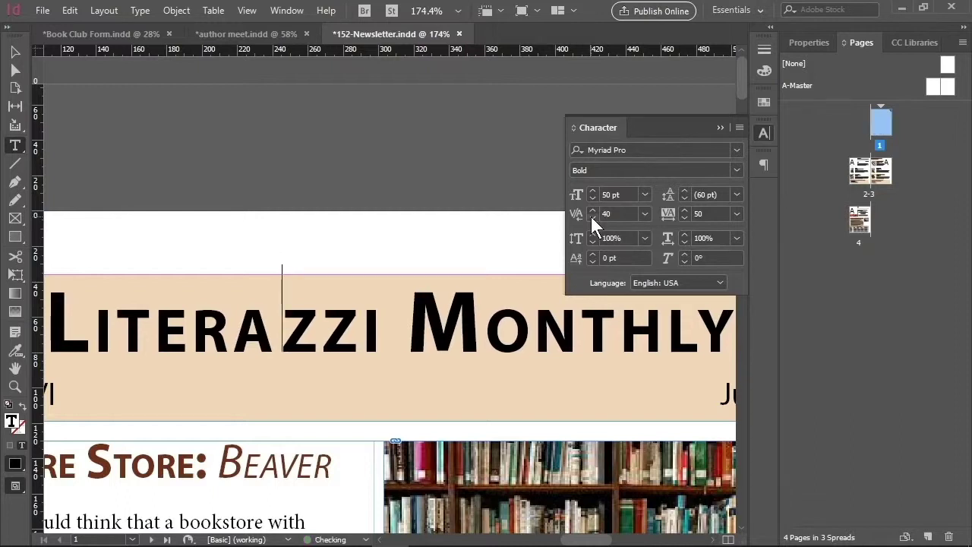
{"action": "left_click", "coordinate": [591, 218]}
{"action": "left_click", "coordinate": [591, 218]}
{"action": "left_click", "coordinate": [591, 217]}
{"action": "left_click", "coordinate": [591, 217]}
{"action": "left_click", "coordinate": [591, 217]}
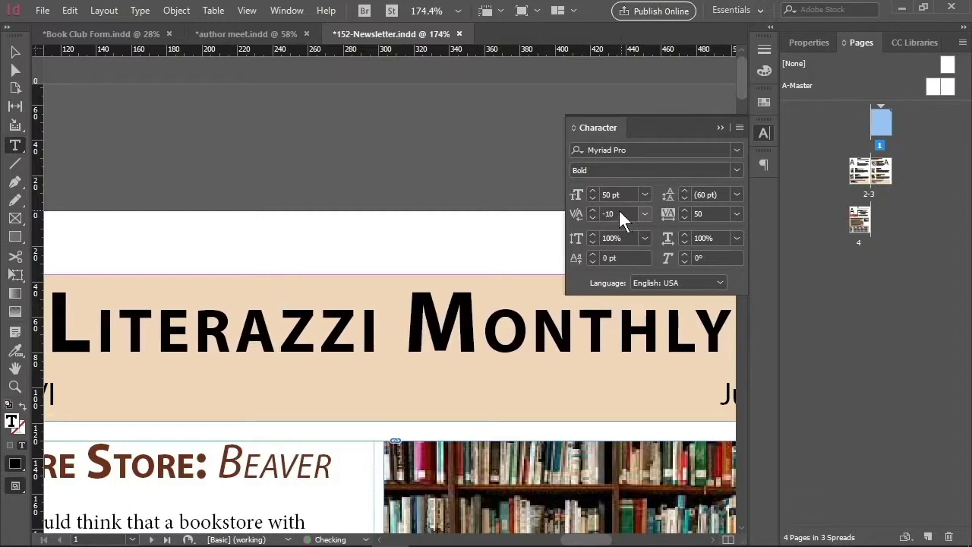
- Try a few more kerning adjustments between the A and first Z of Literazzi, and set the value to 4
{"action": "left_click", "coordinate": [594, 217]}
{"action": "left_click", "coordinate": [594, 217]}
{"action": "left_click", "coordinate": [594, 208]}
{"action": "left_click", "coordinate": [594, 208]}
{"action": "left_click", "coordinate": [594, 209]}
{"action": "left_click_drag", "start_coordinate": [610, 213], "coordinate": [598, 210]}
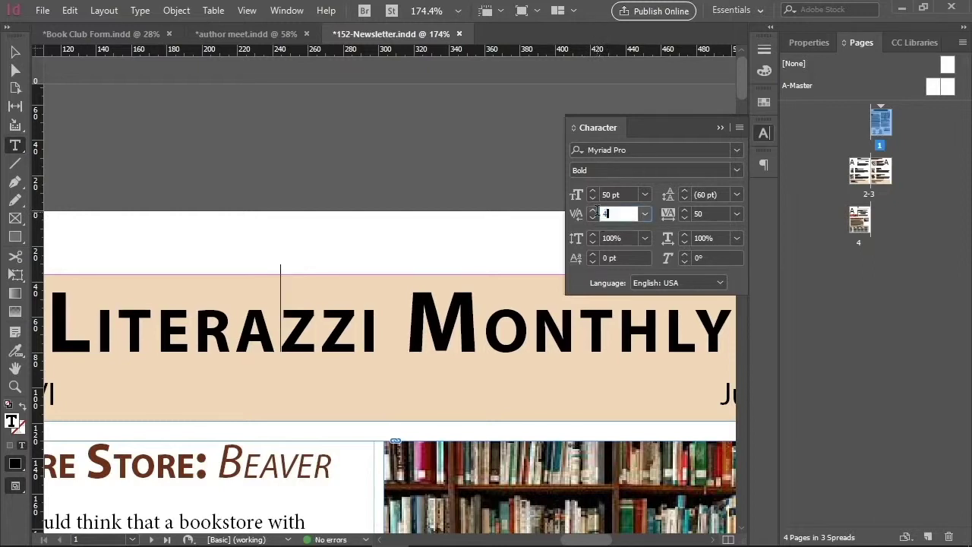
{"action": "type", "text": "4"}
{"action": "key", "text": "Return"}
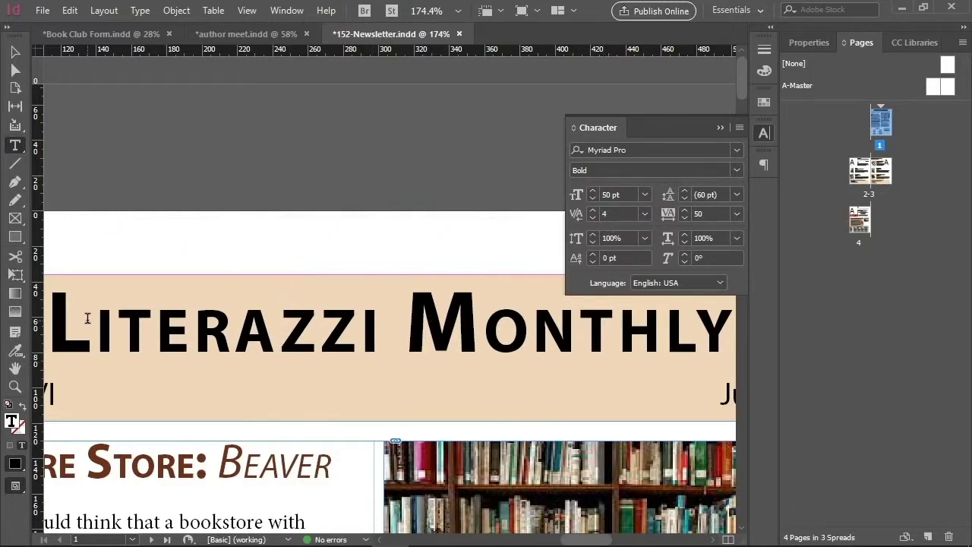
- Increase the tracking of the entire Literazzi Monthly title to 100
{"action": "left_click_drag", "start_coordinate": [48, 322], "coordinate": [731, 341]}
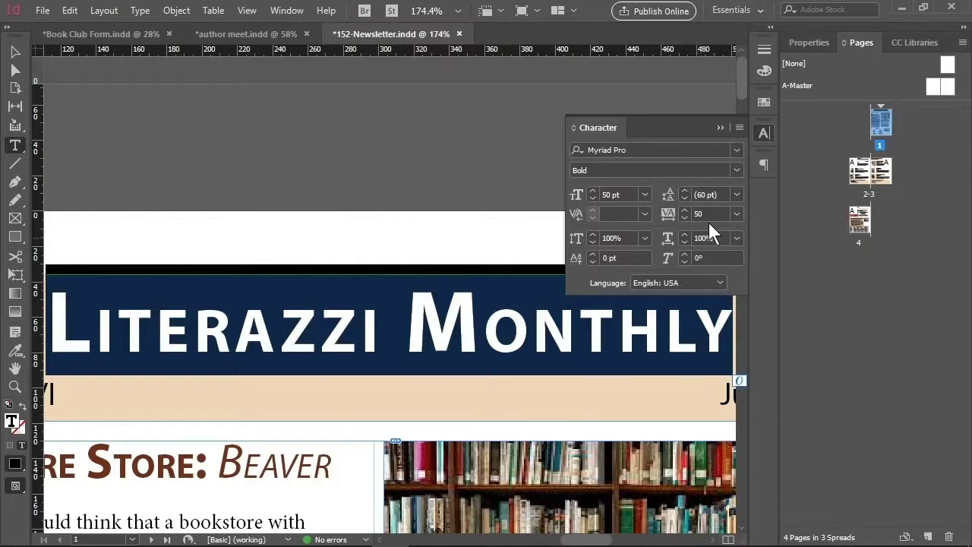
{"action": "left_click", "coordinate": [683, 209]}
{"action": "left_click", "coordinate": [684, 209]}
{"action": "left_click", "coordinate": [683, 210]}
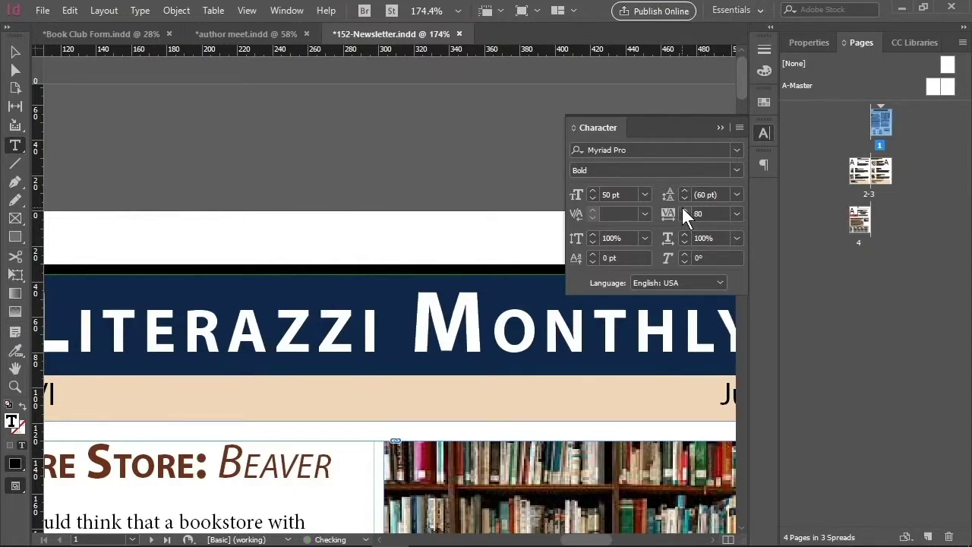
{"action": "left_click", "coordinate": [683, 210]}
{"action": "left_click", "coordinate": [683, 209]}
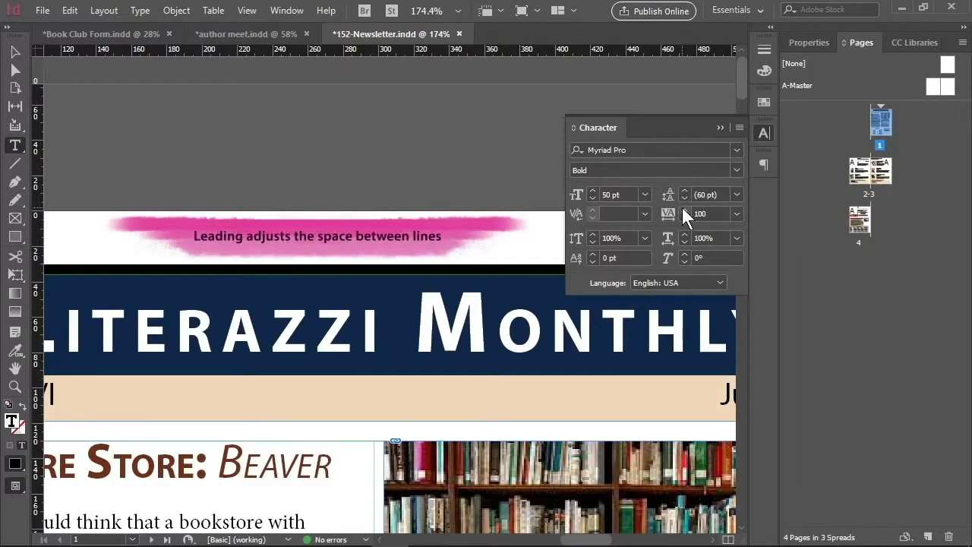
- Set the leading of both lines of the pull quote "The owner had an inspiration while driving to Florida!" to 22 pt
{"action": "scroll", "coordinate": [524, 338], "scroll_direction": "down", "scroll_amount": 5}
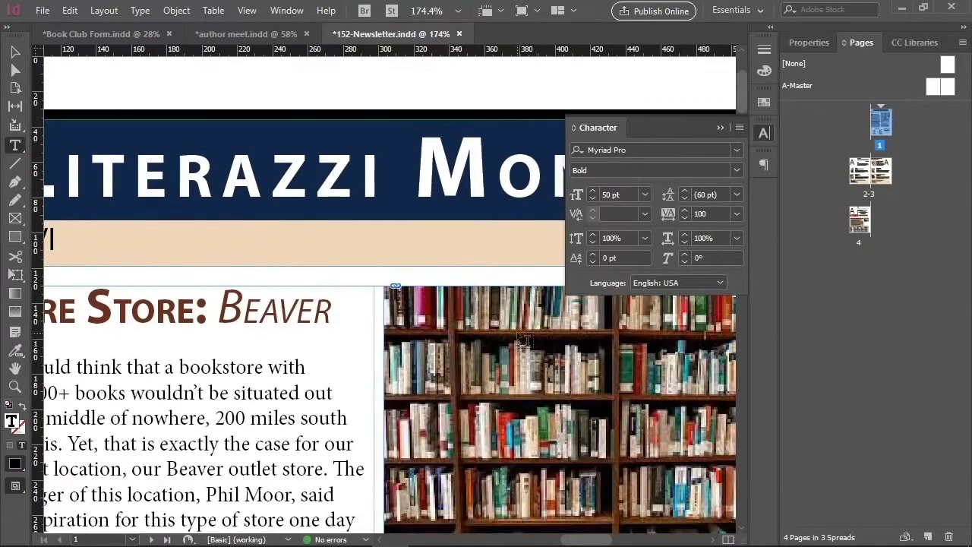
{"action": "scroll", "coordinate": [524, 338], "scroll_direction": "down", "scroll_amount": 4}
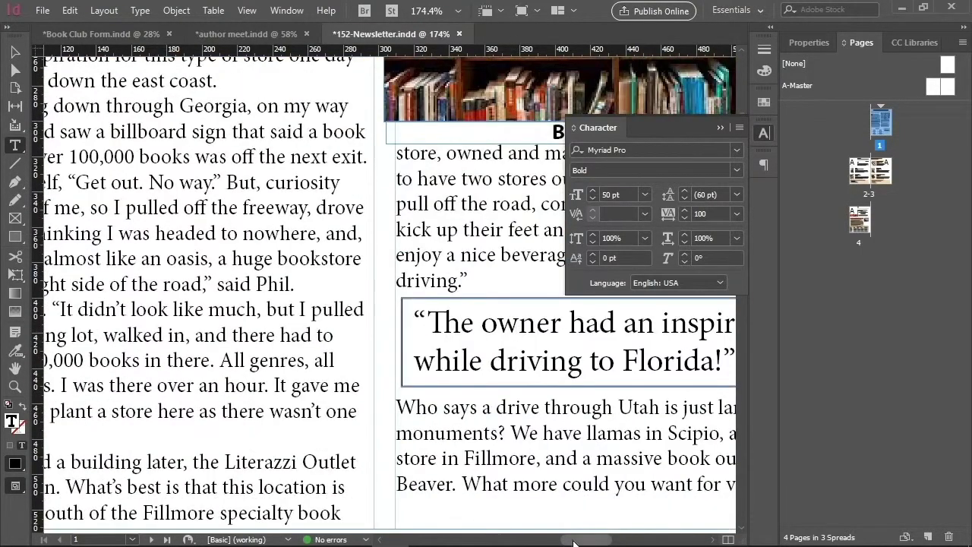
{"action": "left_click_drag", "start_coordinate": [573, 543], "coordinate": [582, 543]}
{"action": "left_click_drag", "start_coordinate": [260, 315], "coordinate": [594, 366]}
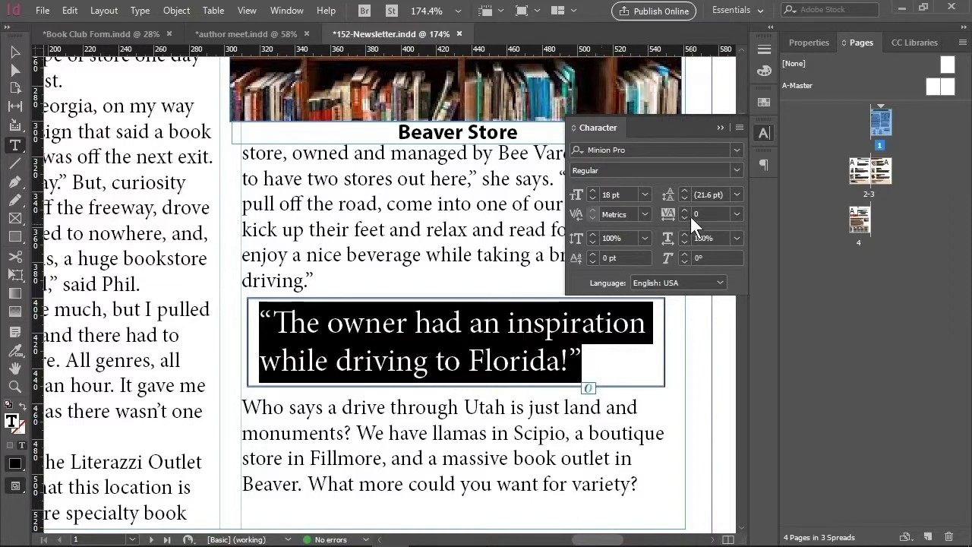
{"action": "left_click", "coordinate": [685, 191]}
{"action": "left_click", "coordinate": [685, 191]}
{"action": "left_click", "coordinate": [685, 190]}
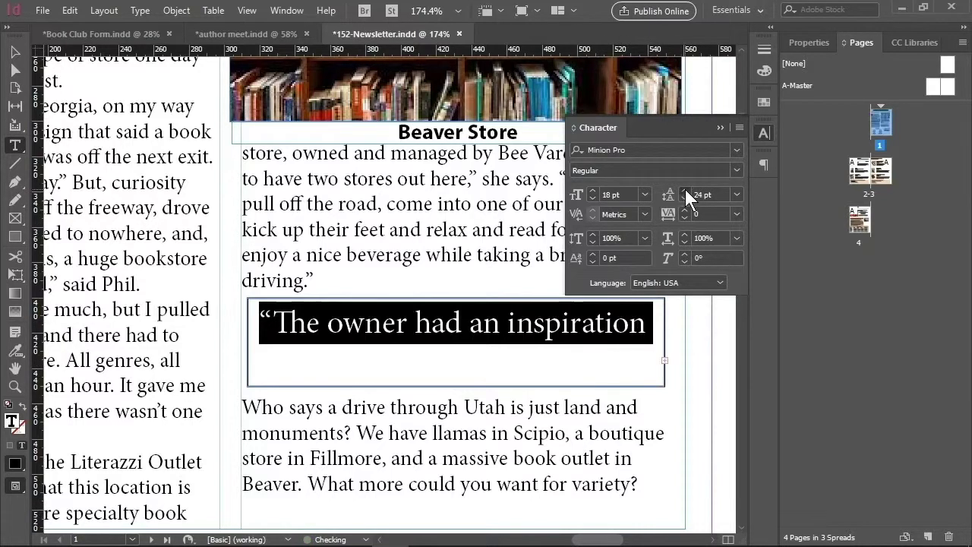
{"action": "left_click", "coordinate": [685, 191]}
{"action": "left_click", "coordinate": [685, 196]}
{"action": "left_click", "coordinate": [685, 196]}
{"action": "left_click", "coordinate": [685, 197]}
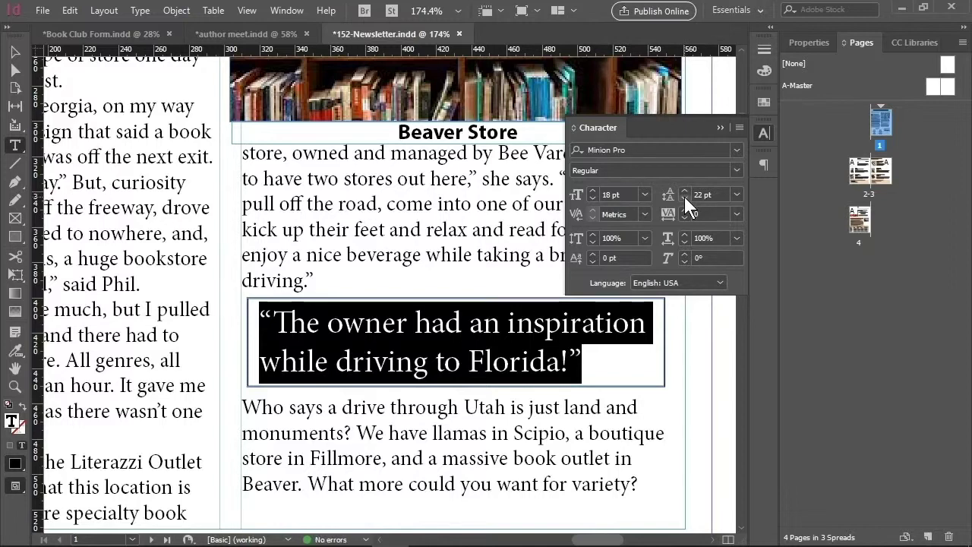
- Select the pull quote's text frame as an object and set the vertical scale of its text to 200%
{"action": "left_click", "coordinate": [19, 48]}
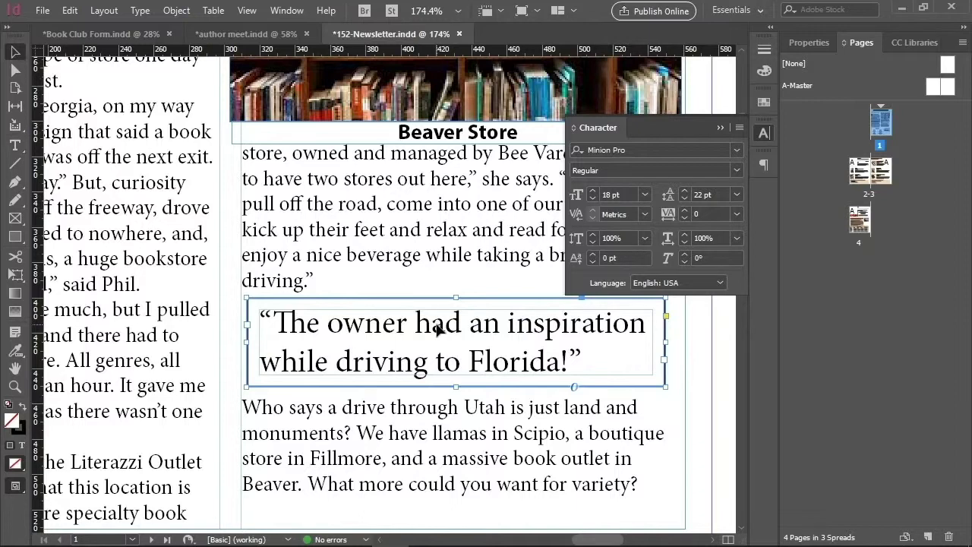
{"action": "left_click", "coordinate": [593, 234]}
{"action": "double_click", "coordinate": [600, 238]}
{"action": "type", "text": "100"}
{"action": "key", "text": "Return"}
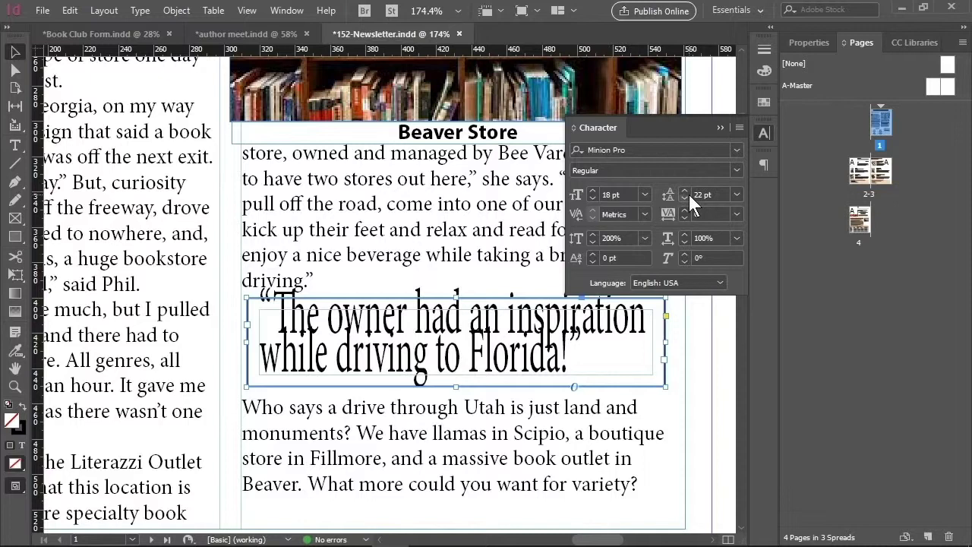
- Return the vertical scale of the pull quote text to 100%
{"action": "double_click", "coordinate": [628, 239]}
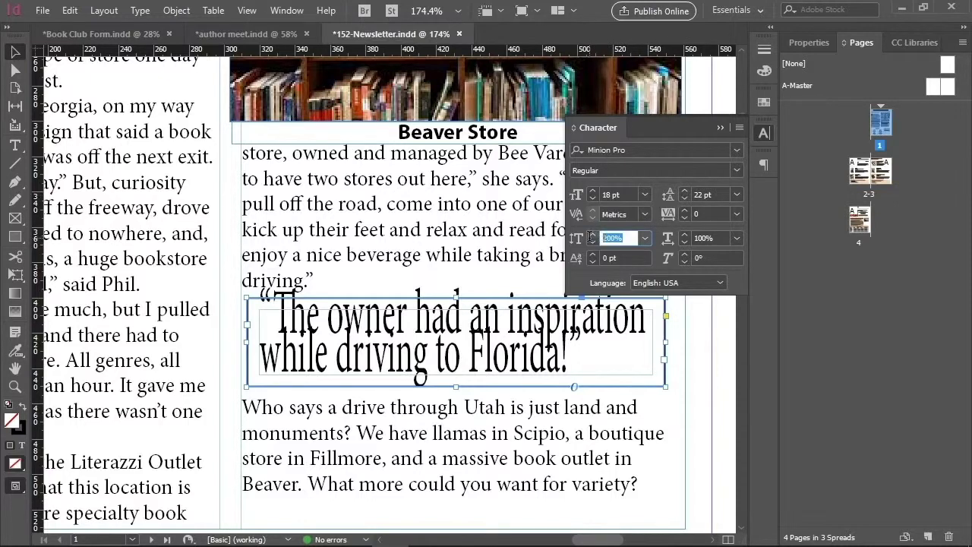
{"action": "type", "text": "100"}
{"action": "key", "text": "Return"}
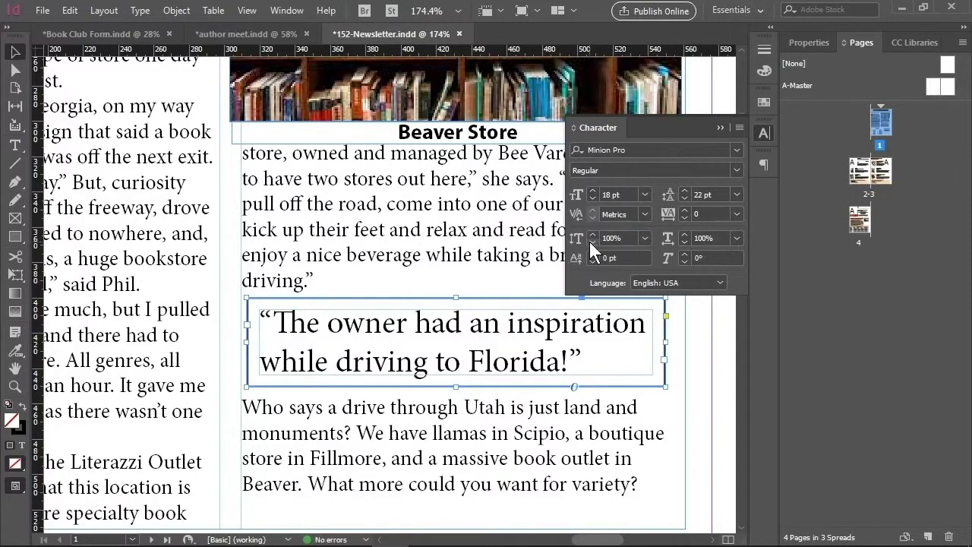